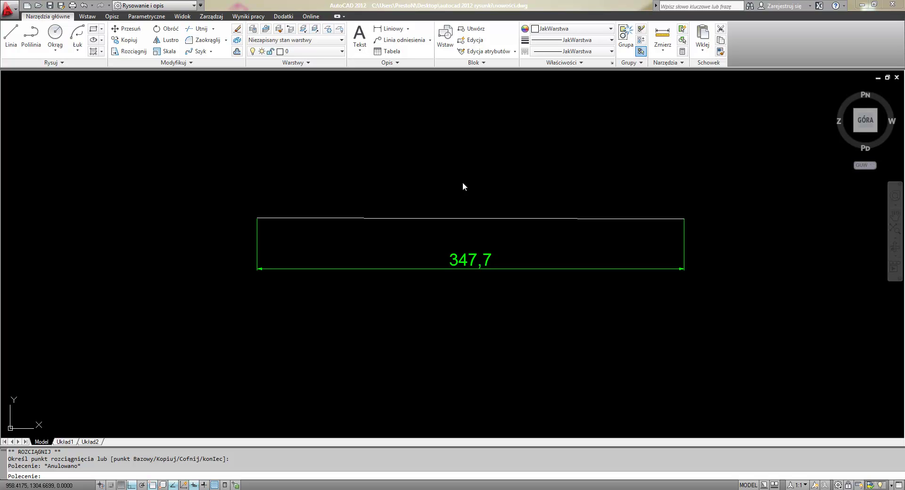
# Stretch the top line's right endpoint further right, beyond the 347,7 dimension
pyautogui.click(472, 218)
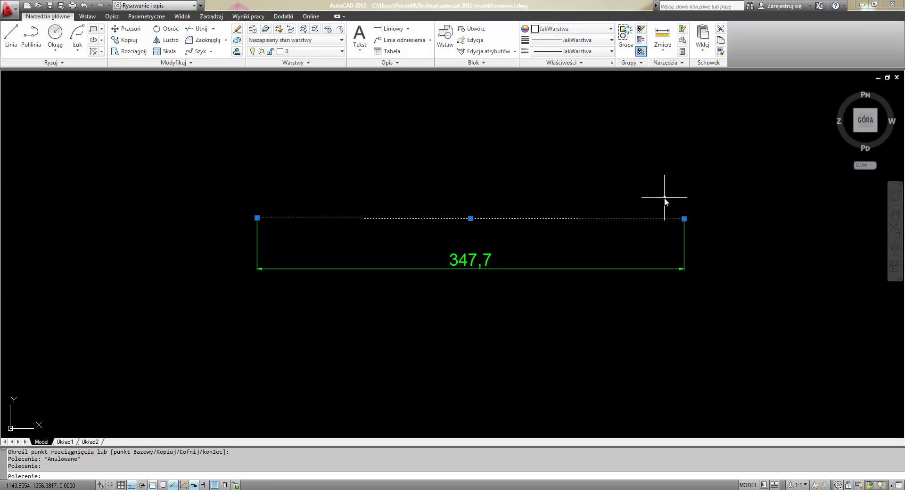
pyautogui.moveTo(684, 219)
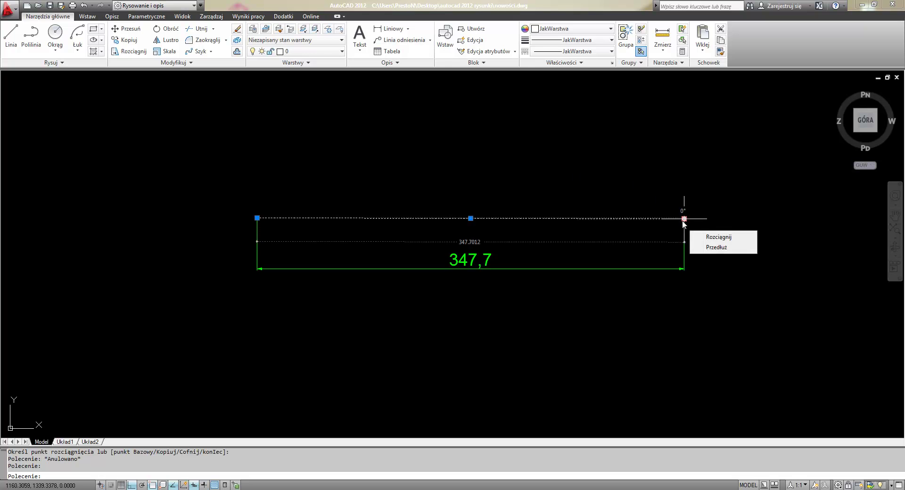
pyautogui.click(717, 238)
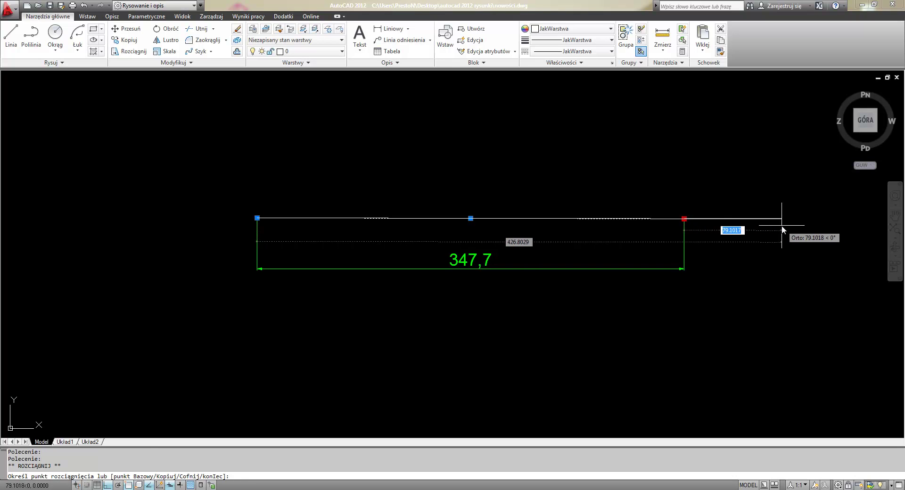
pyautogui.click(751, 219)
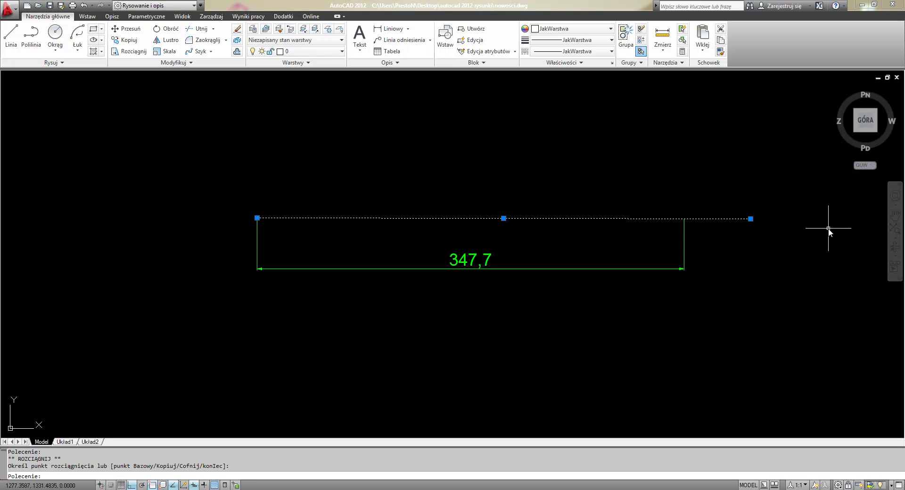
# Snap the 347,7 dimension's right extension line to the line's new endpoint so it reads 401,5
pyautogui.click(685, 254)
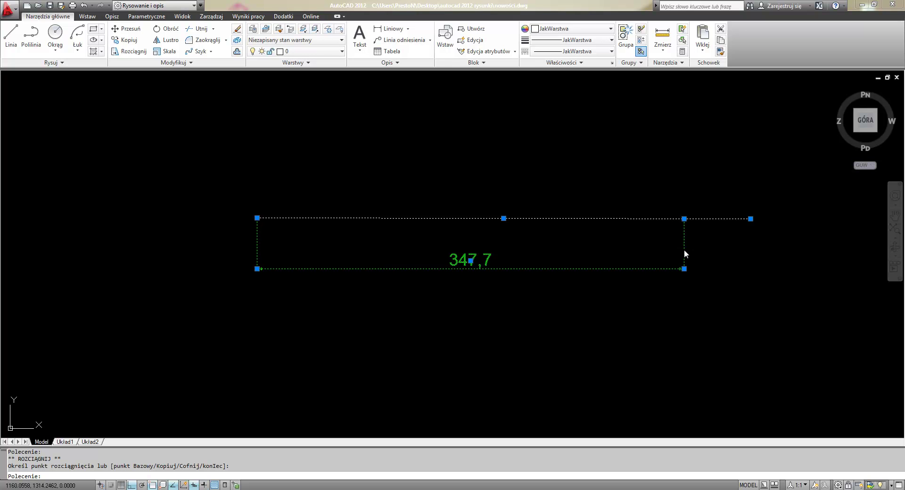
pyautogui.click(684, 219)
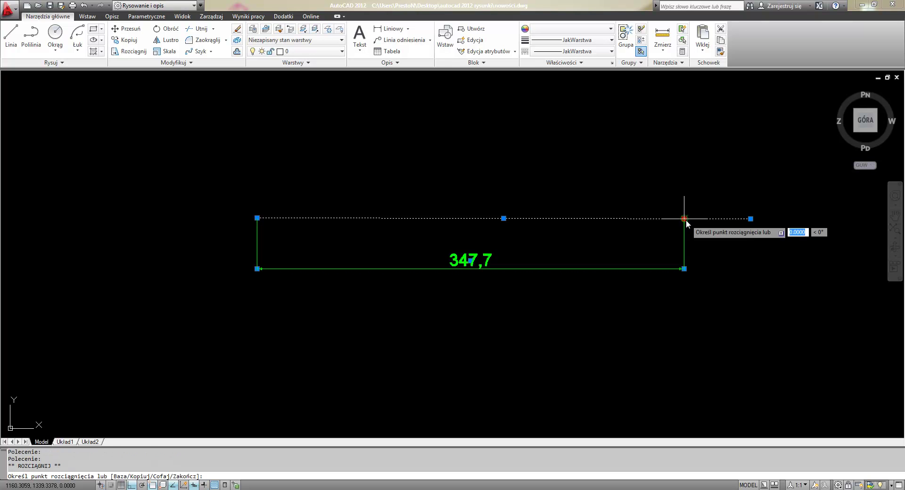
pyautogui.click(753, 222)
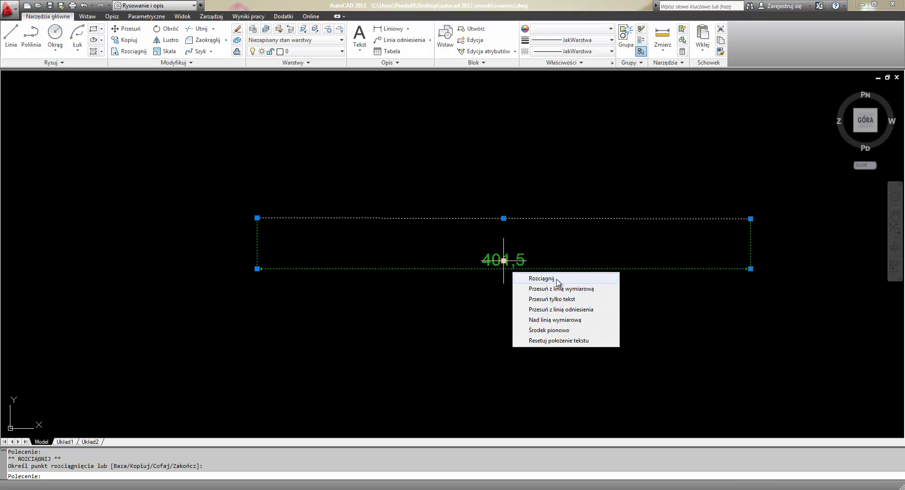
# Move the 401,5 dimension text to the left, then reset it to its default centred position
pyautogui.click(571, 300)
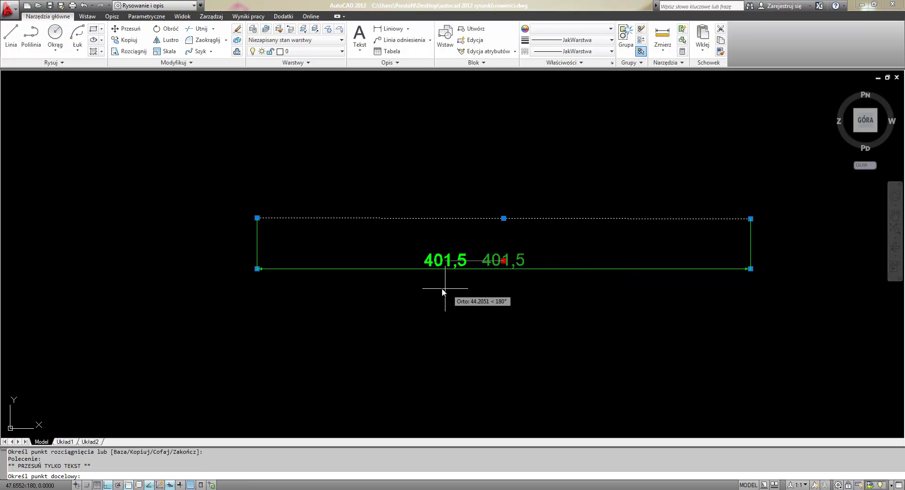
pyautogui.click(336, 263)
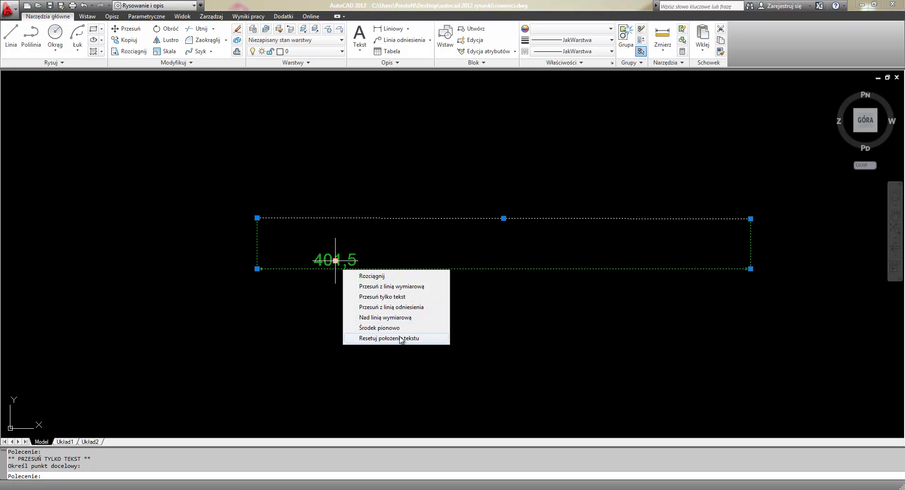
pyautogui.click(411, 339)
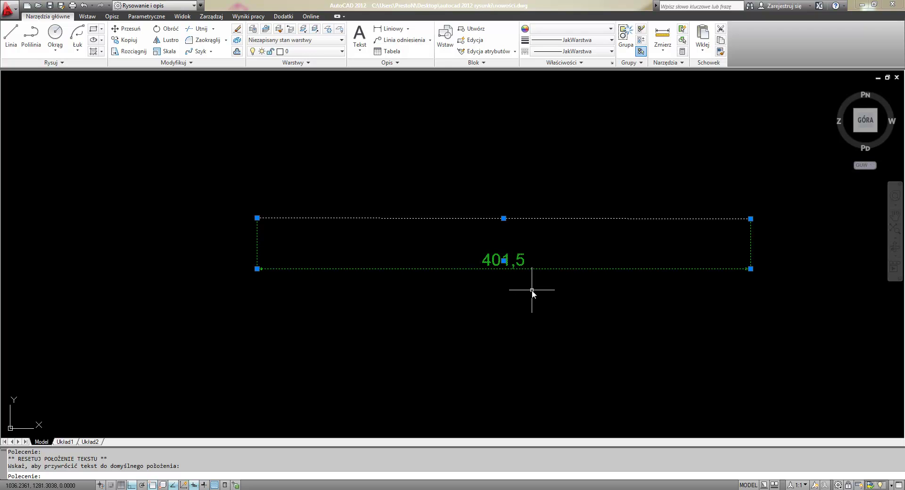
pyautogui.press('Escape')
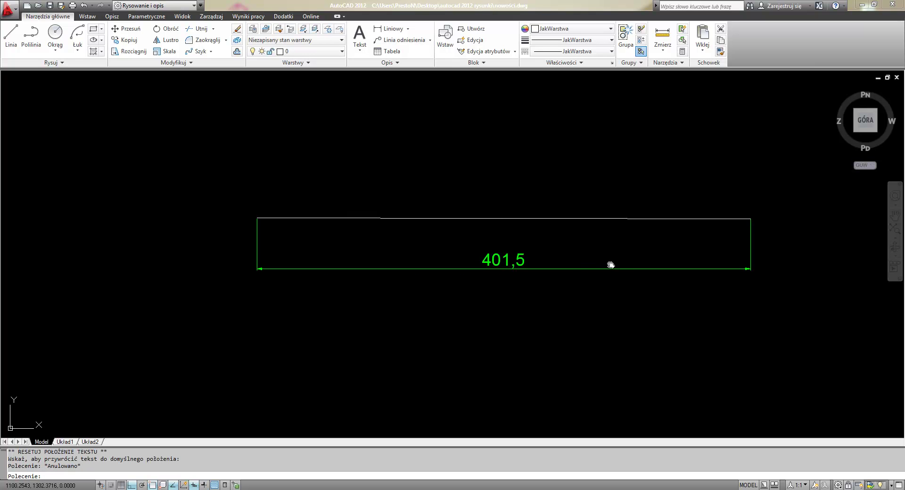
pyautogui.moveTo(608, 263); pyautogui.dragTo(283, 261, button='middle')
pyautogui.moveTo(416, 265)
pyautogui.mouseDown(button='middle')
pyautogui.moveTo(372, 260)
pyautogui.moveTo(446, 236)
pyautogui.mouseUp(button='middle')
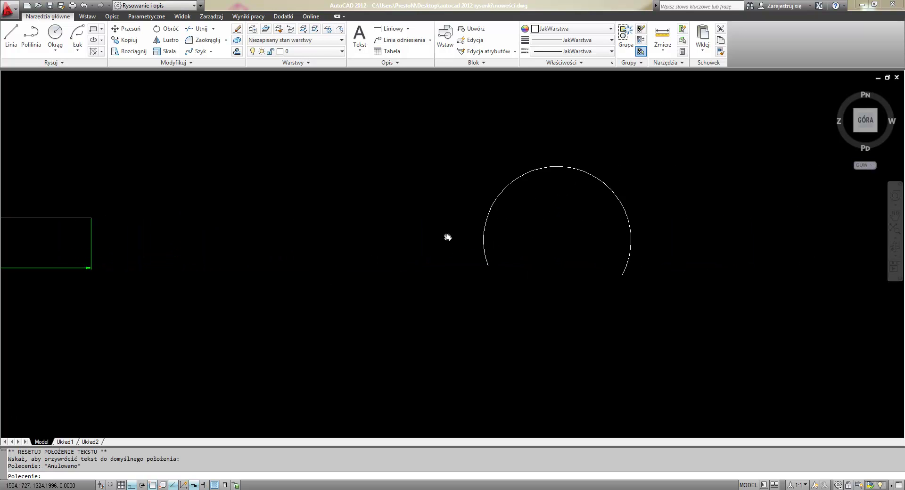
# Drag the arc's midpoint grip upward to reshape the arc
pyautogui.click(501, 184)
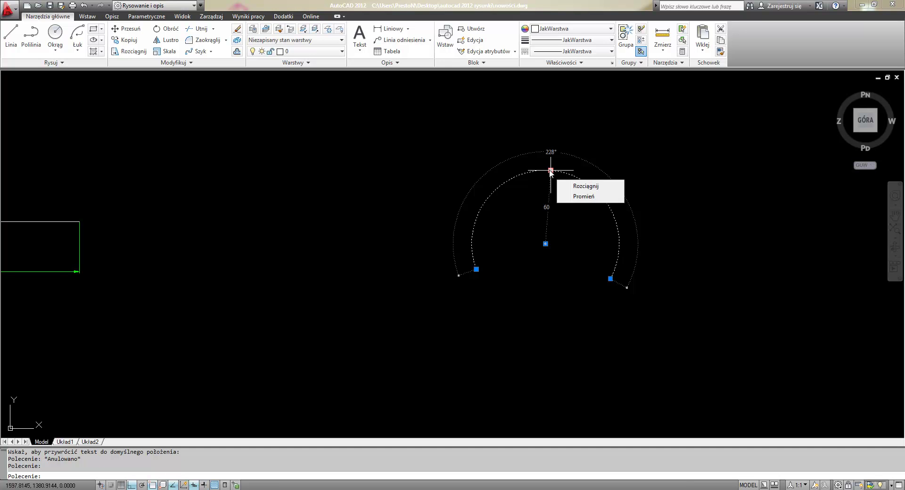
pyautogui.click(585, 188)
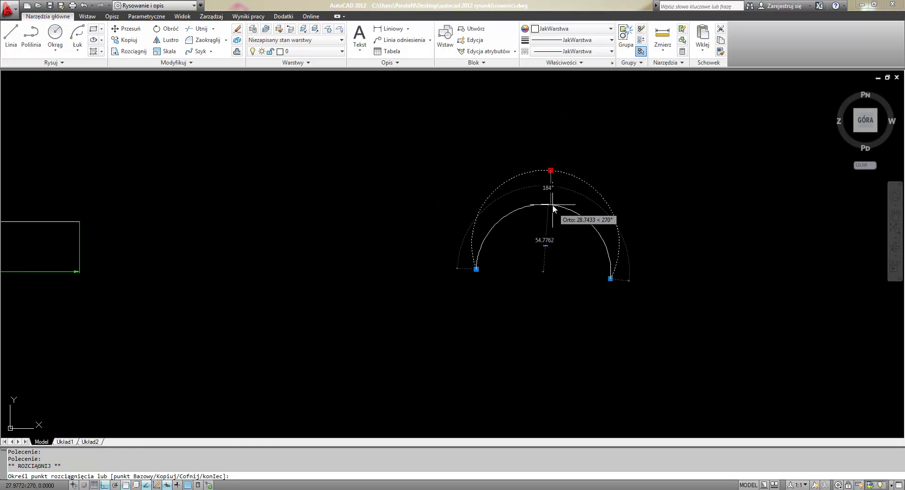
pyautogui.click(554, 144)
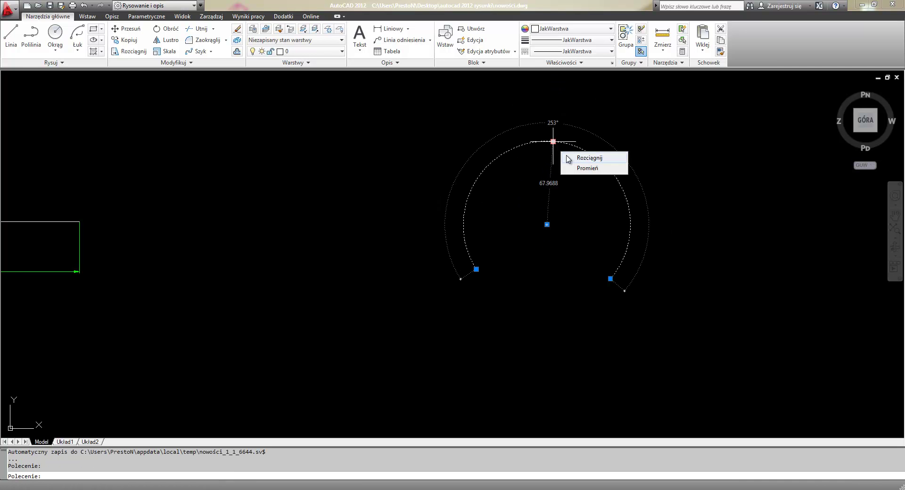
# Set the arc's radius to exactly 40 with the Promień grip option
pyautogui.click(582, 170)
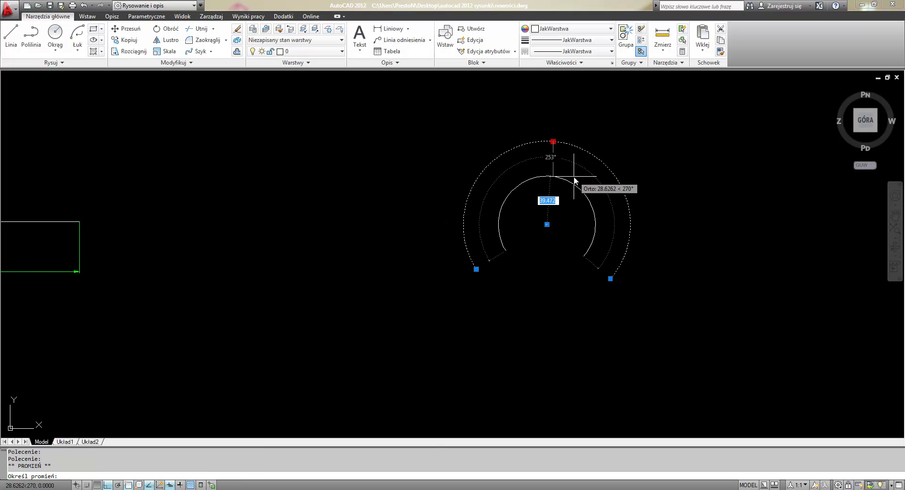
pyautogui.write('40')
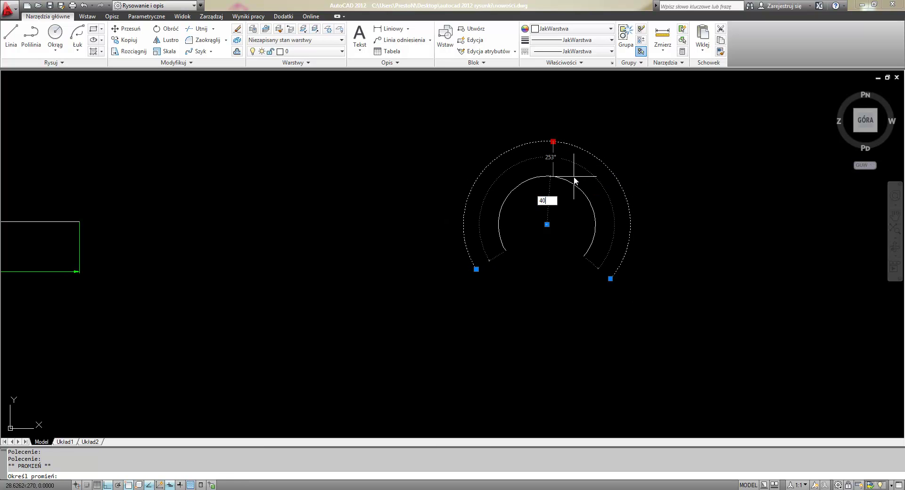
pyautogui.press('Return')
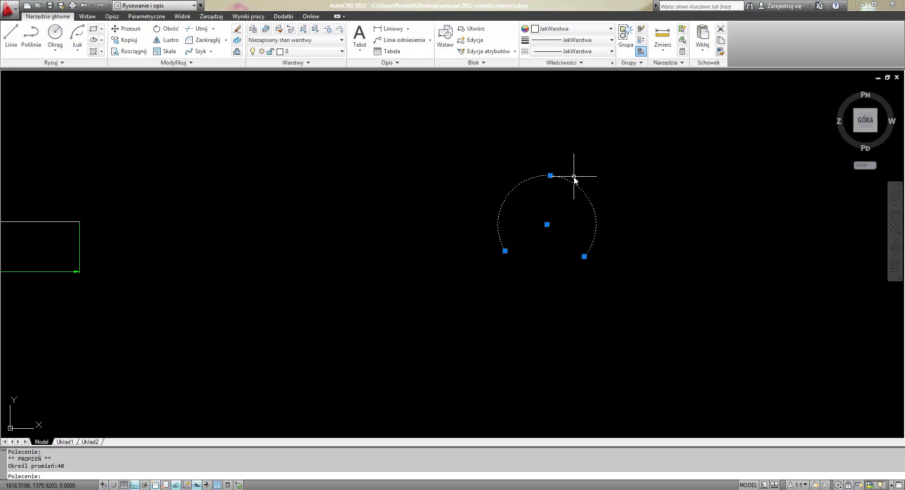
pyautogui.press('Escape')
# Lengthen the Prostokąt multileader's landing line further to the left of the label
pyautogui.moveTo(651, 208); pyautogui.dragTo(387, 223, button='middle')
pyautogui.moveTo(644, 278); pyautogui.dragTo(394, 232, button='middle')
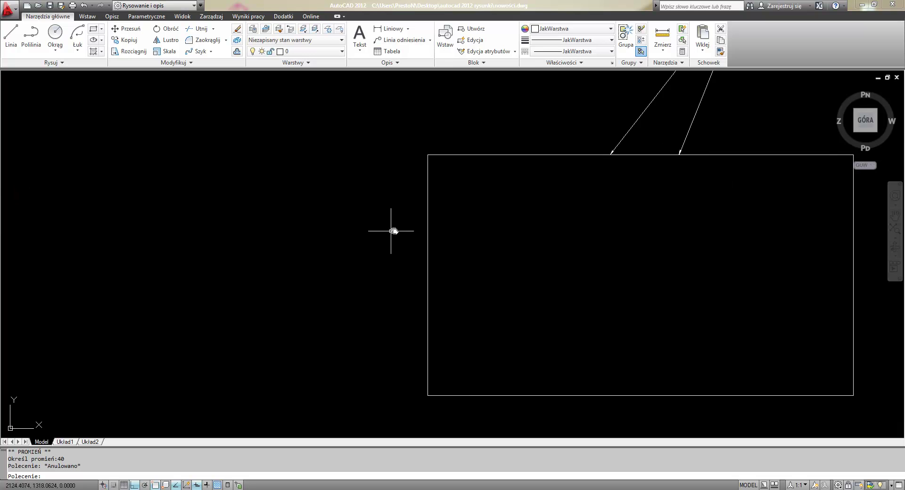
pyautogui.moveTo(517, 234)
pyautogui.mouseDown(button='middle')
pyautogui.moveTo(451, 258)
pyautogui.moveTo(514, 253)
pyautogui.mouseUp(button='middle')
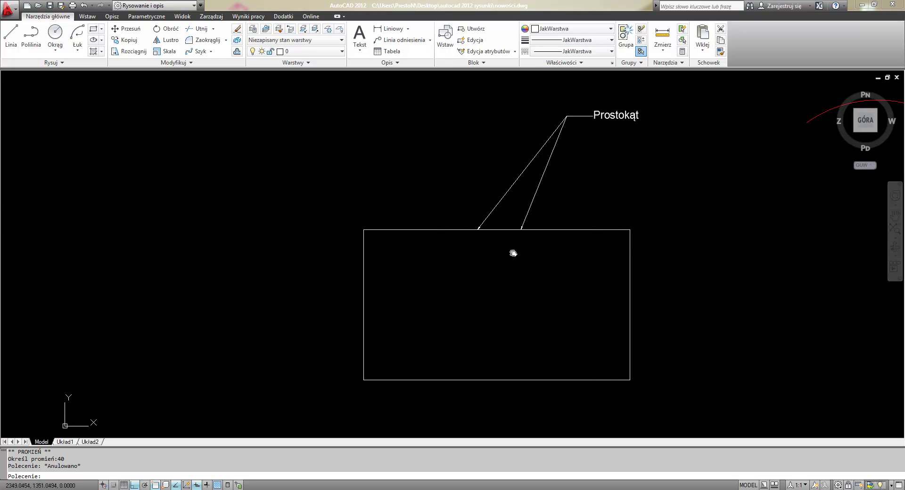
pyautogui.click(599, 115)
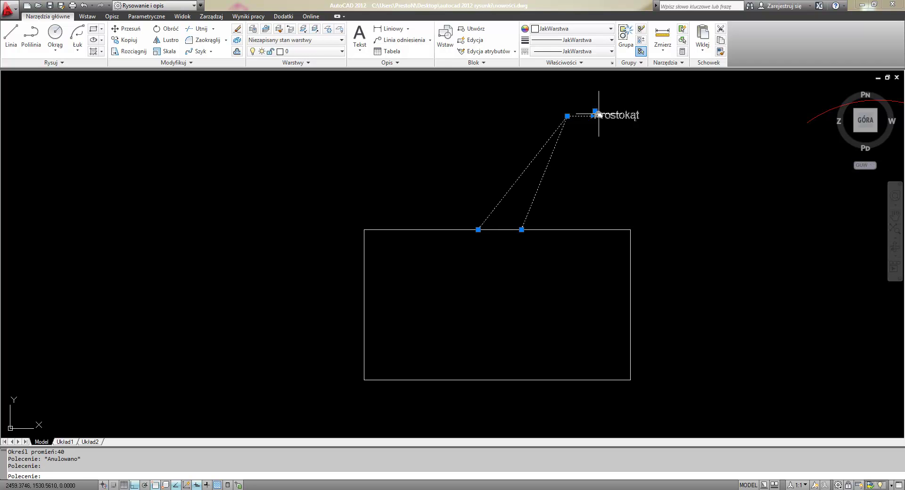
pyautogui.moveTo(568, 116)
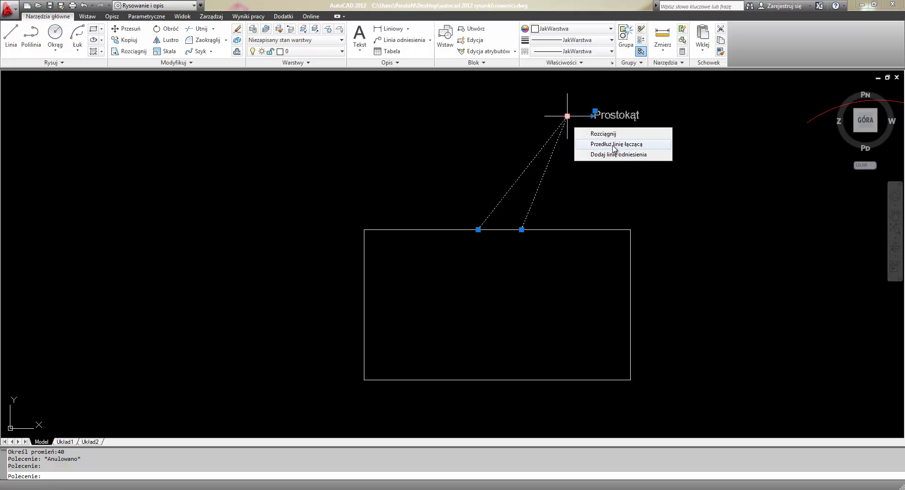
pyautogui.click(614, 149)
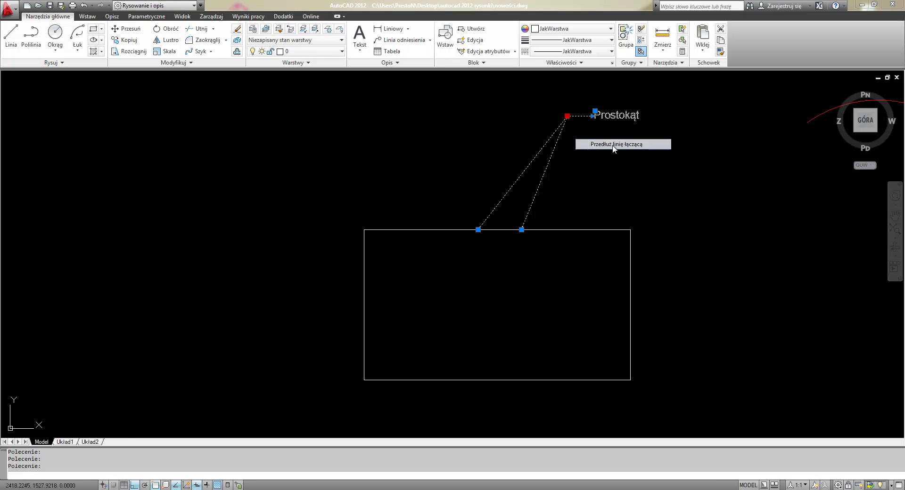
pyautogui.click(528, 116)
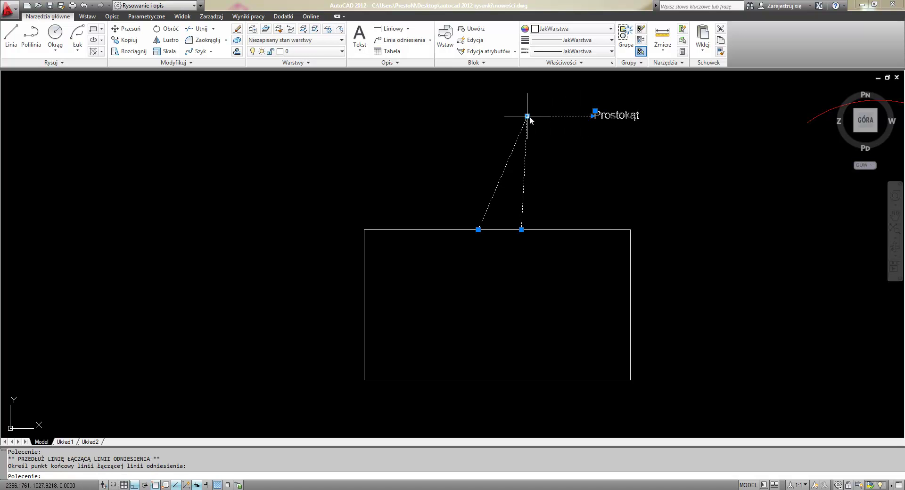
pyautogui.moveTo(528, 116)
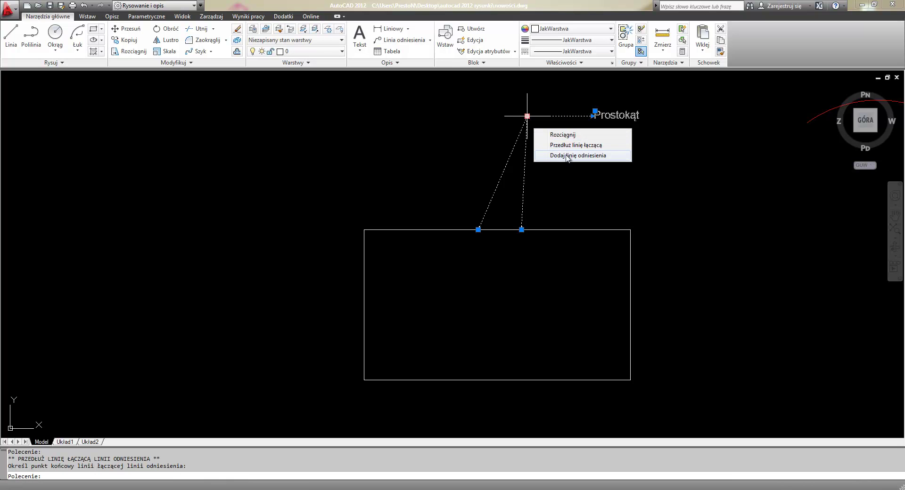
# With Ortho off, add a leader line from Prostokąt to the rectangle's top-left corner
pyautogui.click(571, 156)
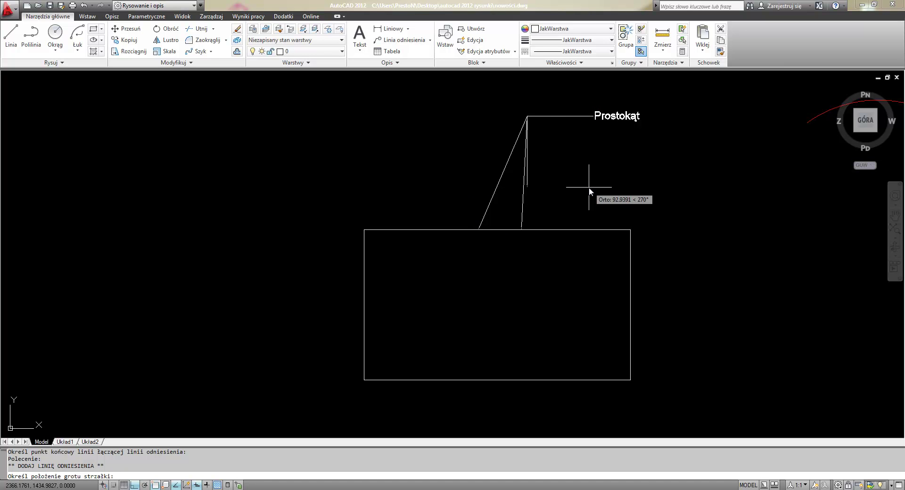
pyautogui.press('F8')
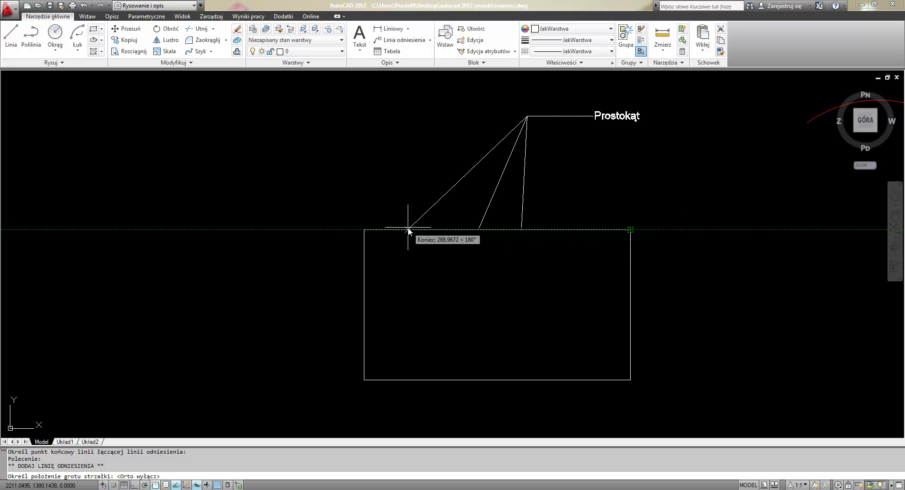
pyautogui.click(365, 230)
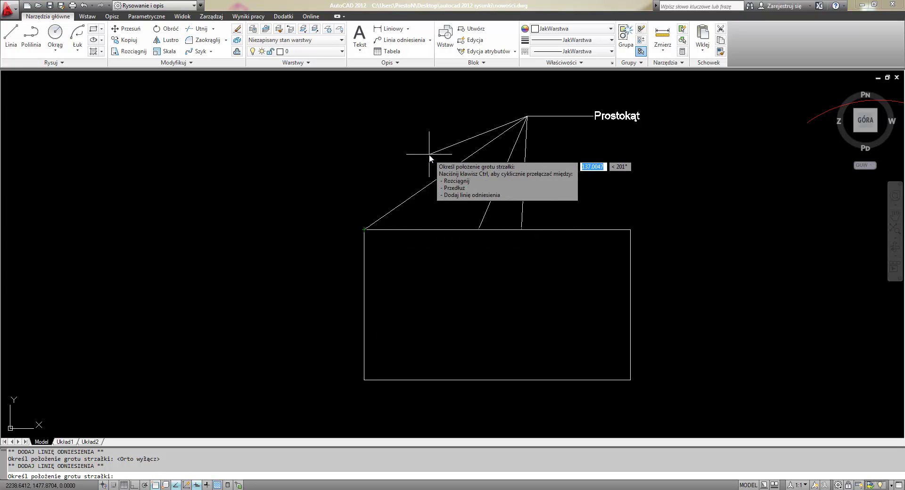
pyautogui.press('Escape')
pyautogui.press('Escape')
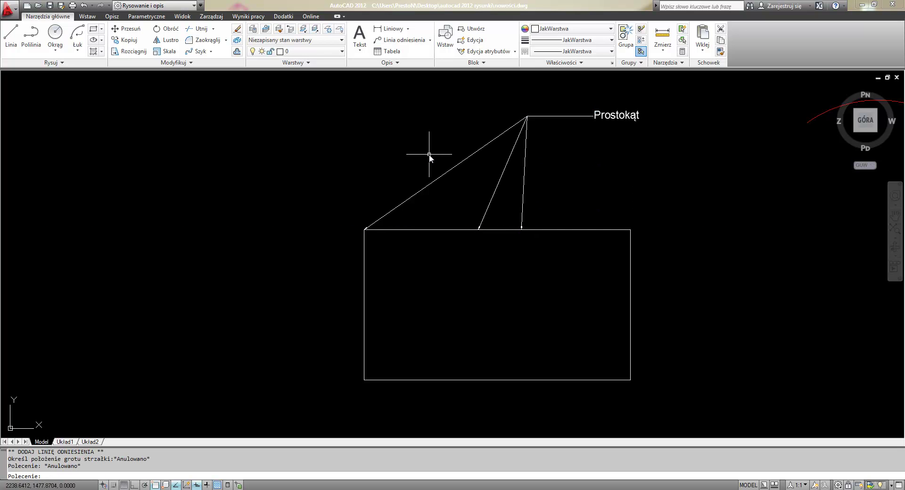
pyautogui.moveTo(449, 240); pyautogui.dragTo(473, 219, button='middle')
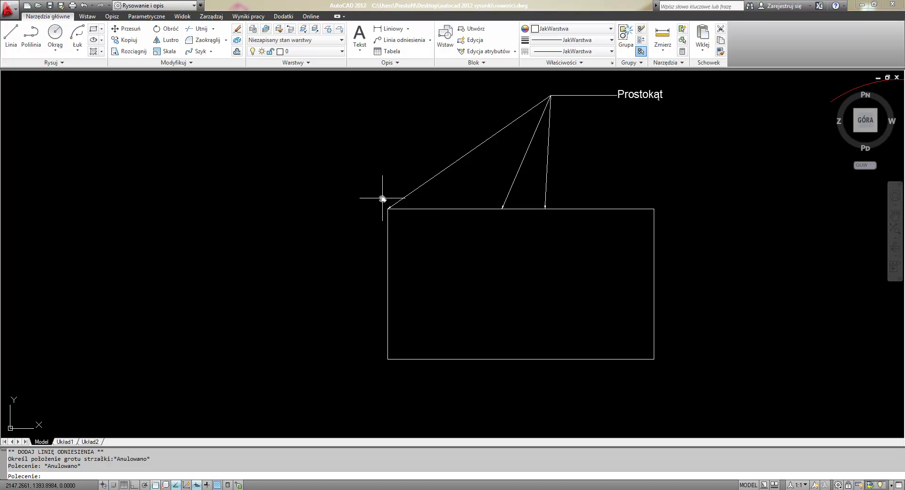
# Fillet the rectangle's left and top edges with a radius of 20
pyautogui.click(207, 41)
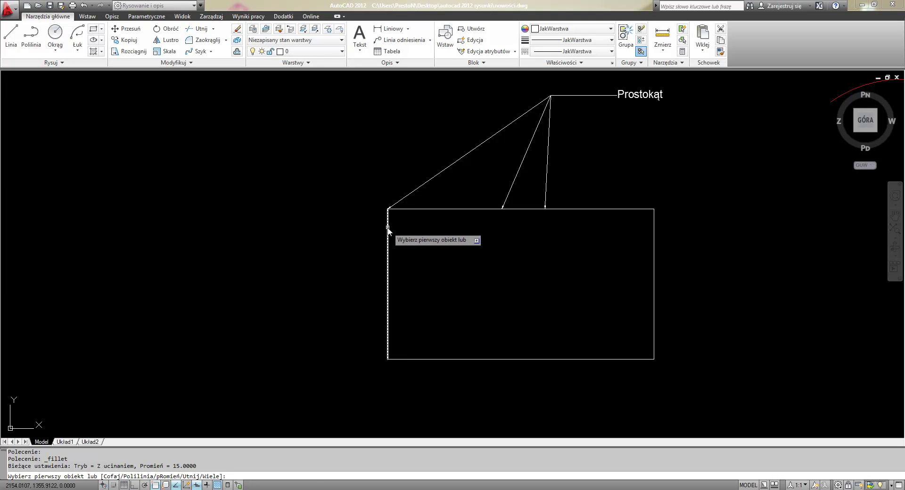
pyautogui.click(388, 228)
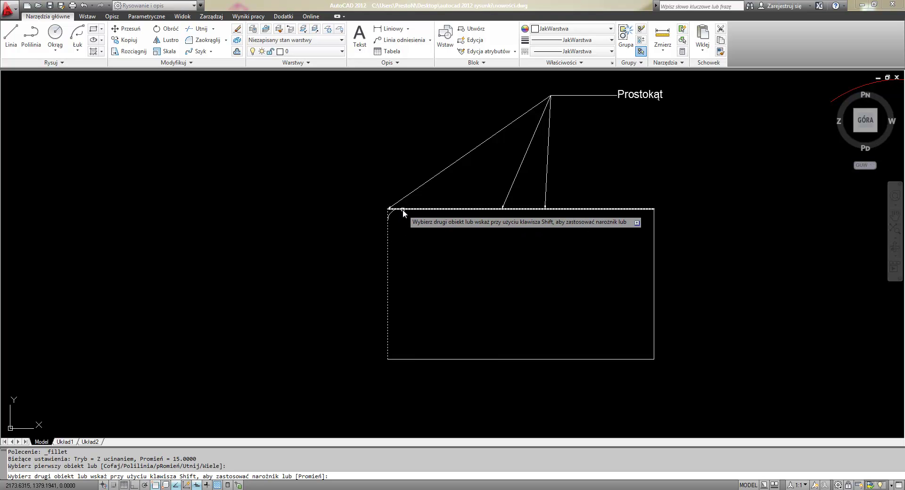
pyautogui.scroll(2, 403, 209)
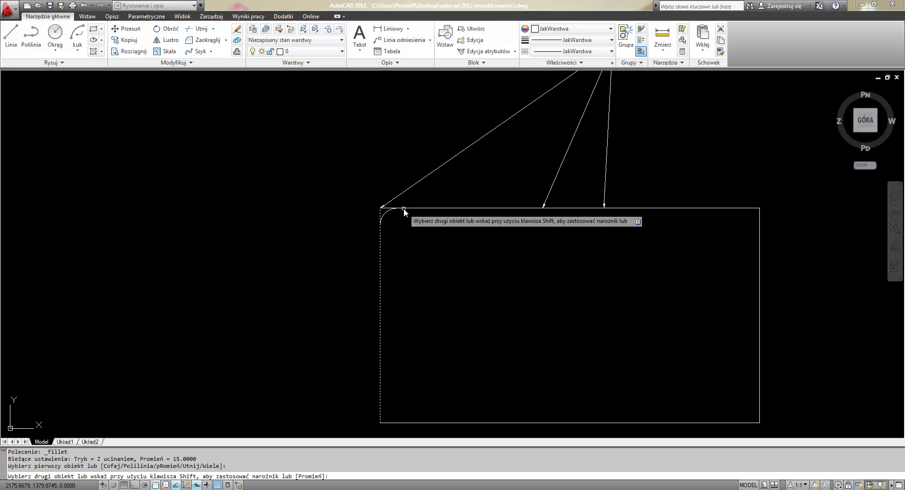
pyautogui.rightClick(405, 210)
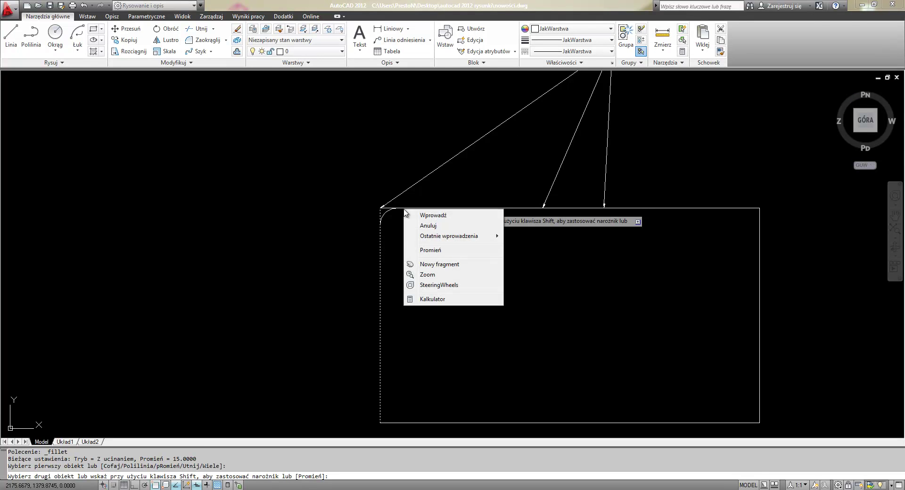
pyautogui.click(430, 250)
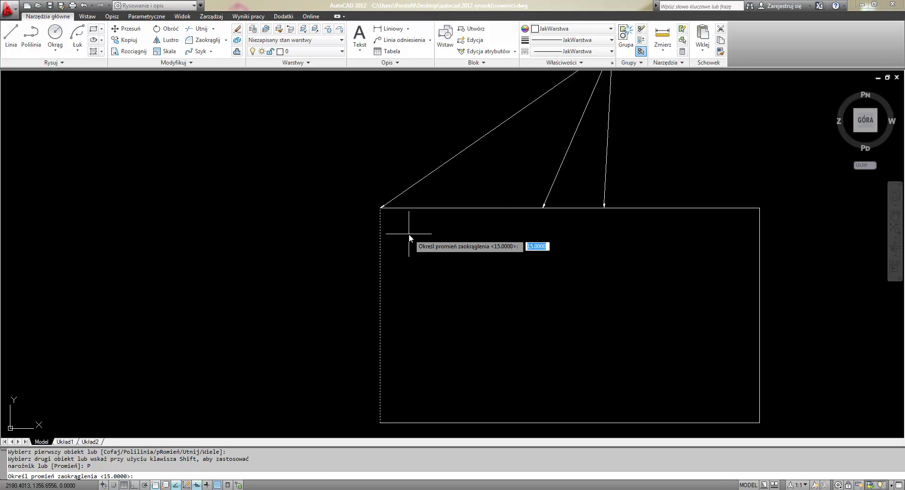
pyautogui.write('2')
pyautogui.press('Return')
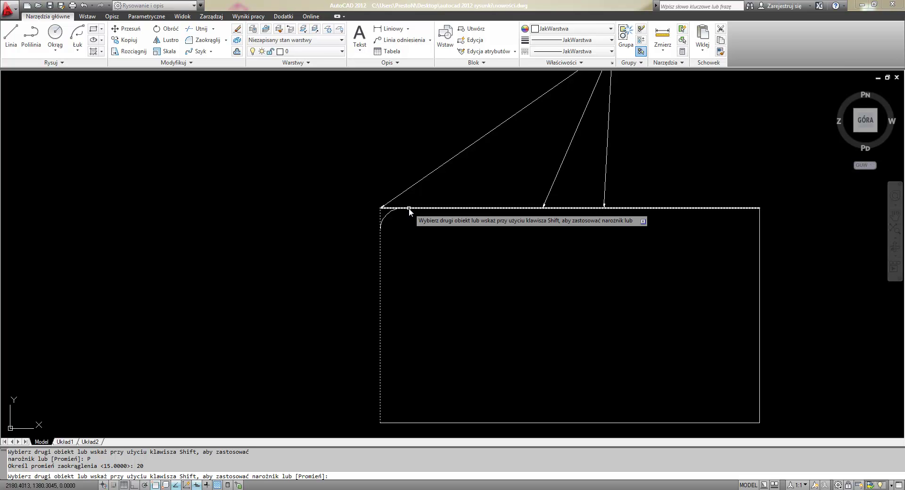
pyautogui.click(409, 208)
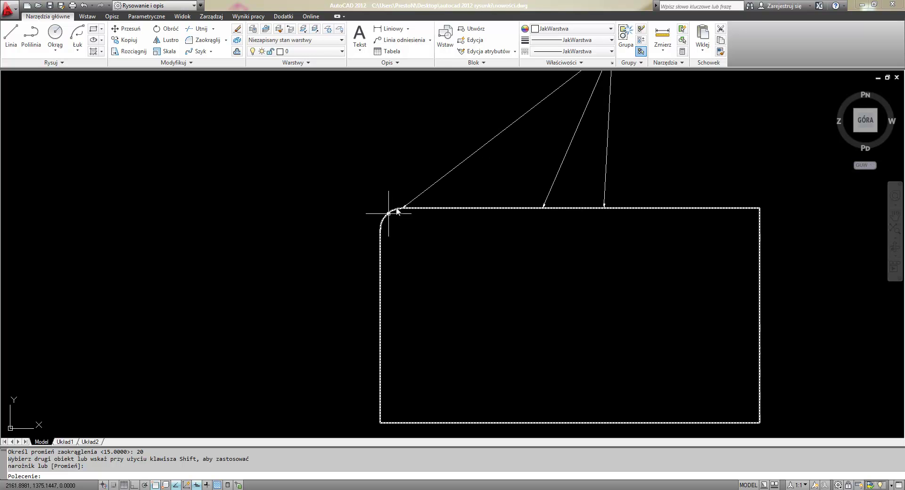
pyautogui.scroll(-2, 402, 243)
pyautogui.scroll(-2, 404, 248)
# Bring the red and white arcs into view and briefly select both
pyautogui.moveTo(618, 303)
pyautogui.mouseDown(button='middle')
pyautogui.moveTo(527, 297)
pyautogui.moveTo(491, 264)
pyautogui.mouseUp(button='middle')
pyautogui.scroll(2, 527, 297)
pyautogui.moveTo(546, 280); pyautogui.dragTo(544, 279, button='middle')
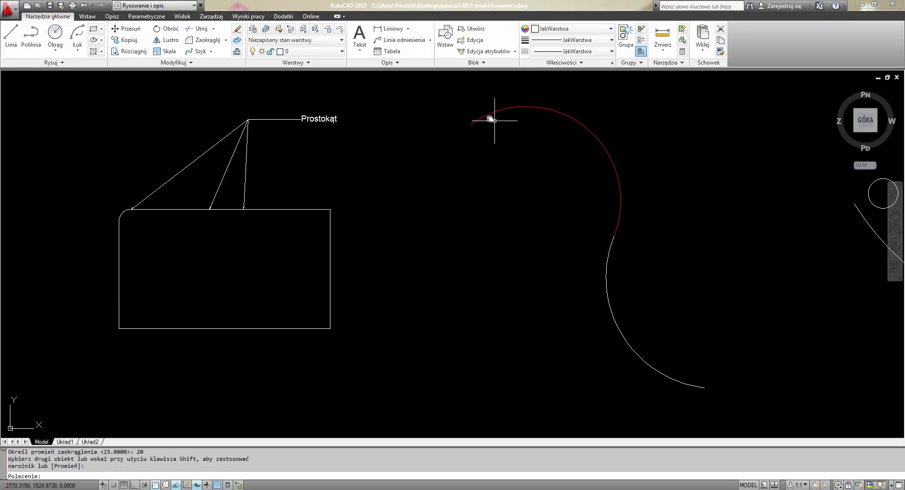
pyautogui.click(606, 144)
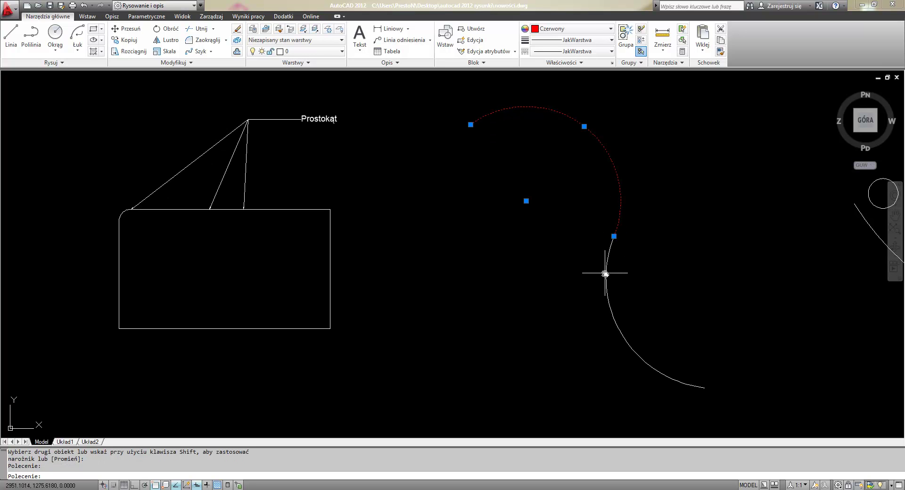
pyautogui.click(607, 273)
pyautogui.press('Escape')
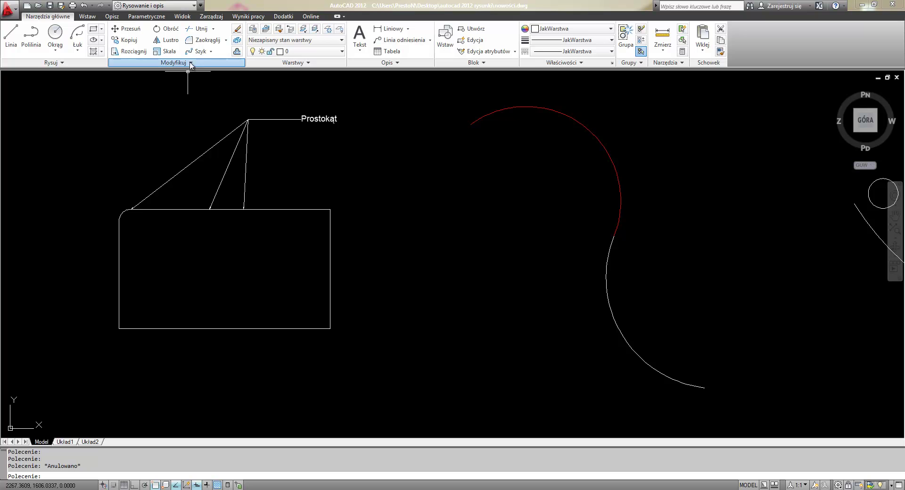
# Use Join to merge the red arc with the white arc into one polyline, then check it
pyautogui.click(190, 62)
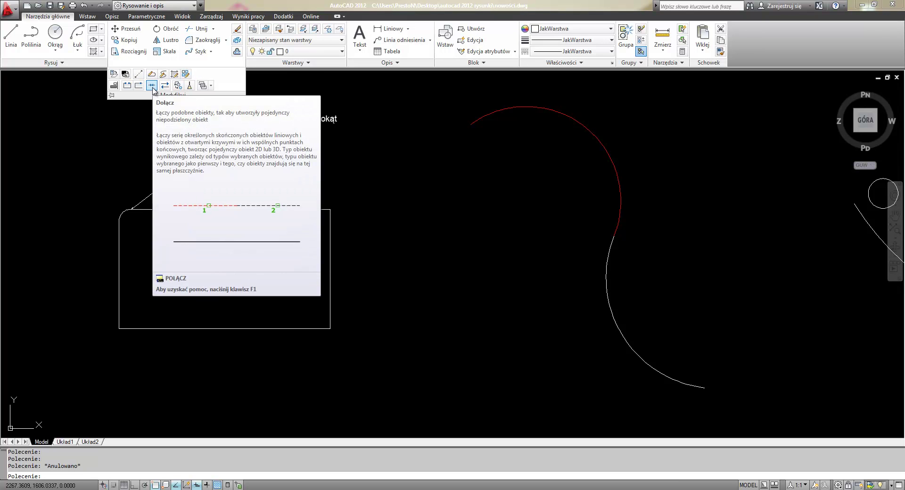
pyautogui.click(154, 85)
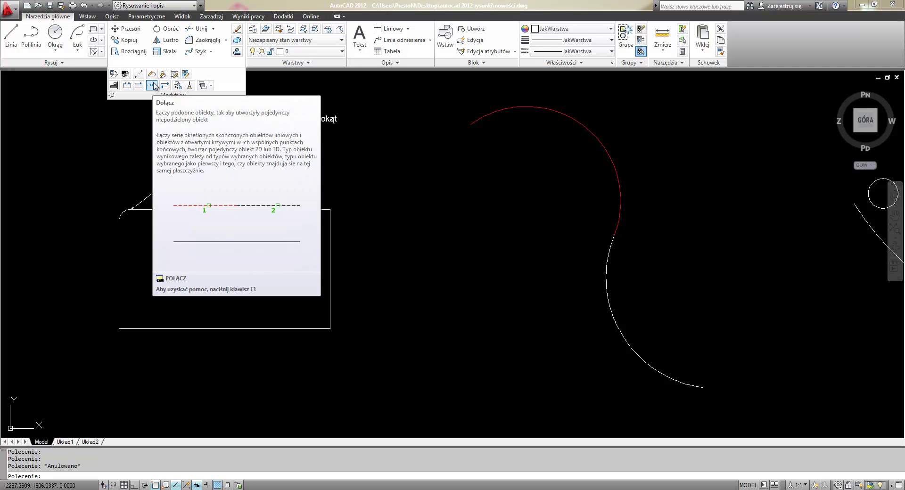
pyautogui.click(154, 86)
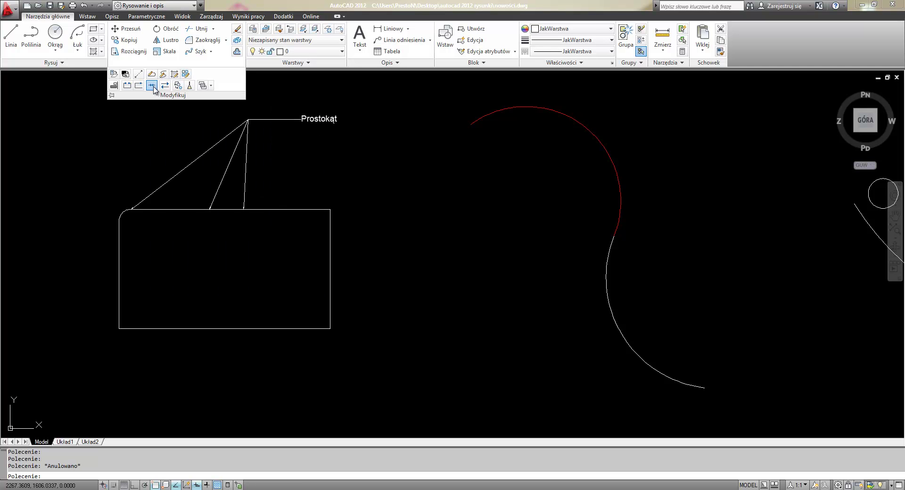
pyautogui.click(620, 215)
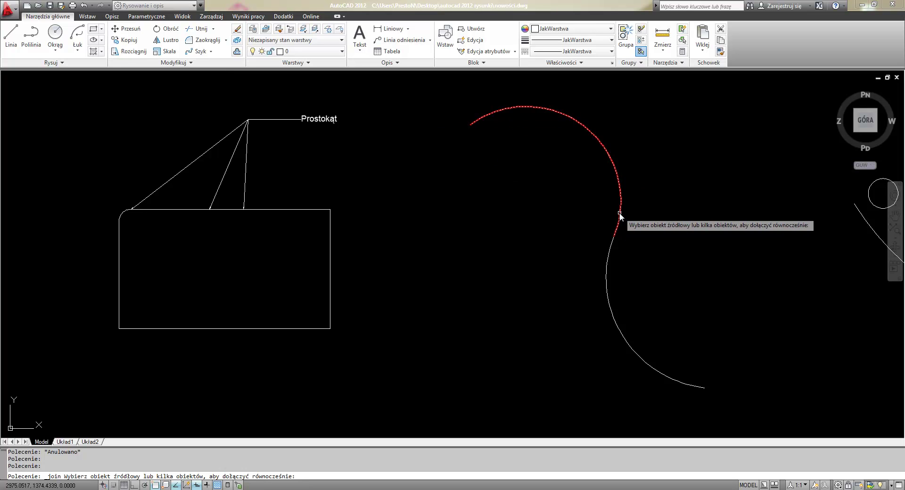
pyautogui.click(620, 215)
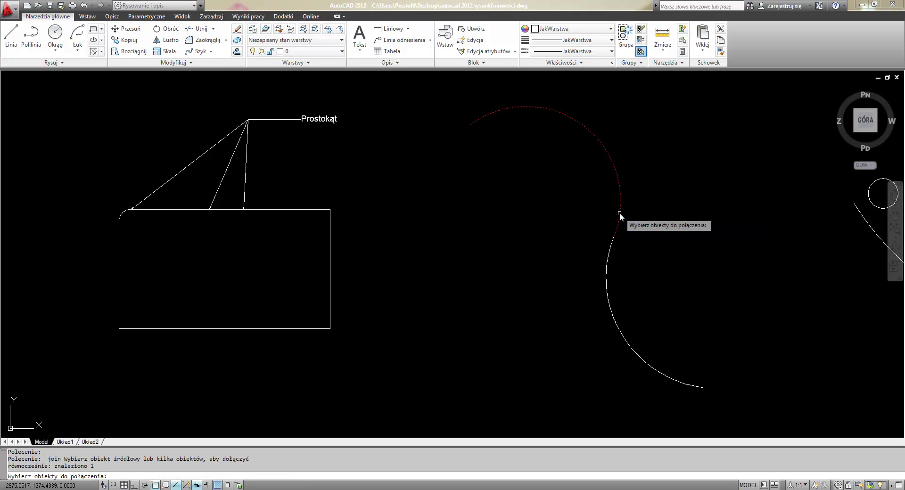
pyautogui.click(611, 244)
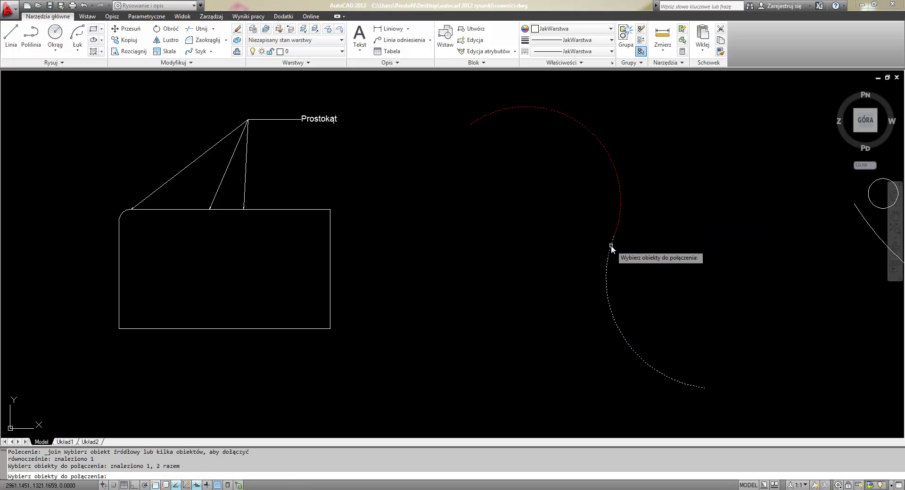
pyautogui.press('Return')
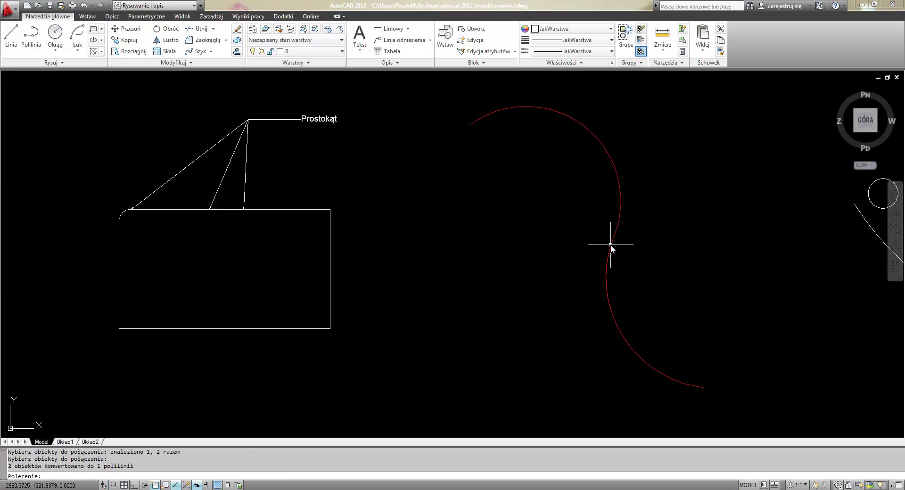
pyautogui.click(592, 133)
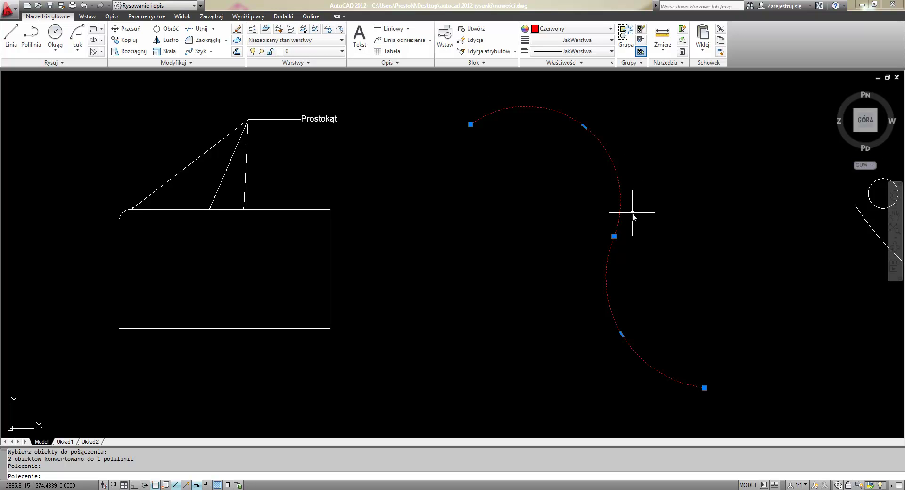
# Start a path array (Szyk wzdłuż ścieżki) and select the small circle to repeat
pyautogui.press('Escape')
pyautogui.moveTo(699, 208); pyautogui.dragTo(395, 222, button='middle')
pyautogui.moveTo(444, 204); pyautogui.dragTo(454, 218, button='middle')
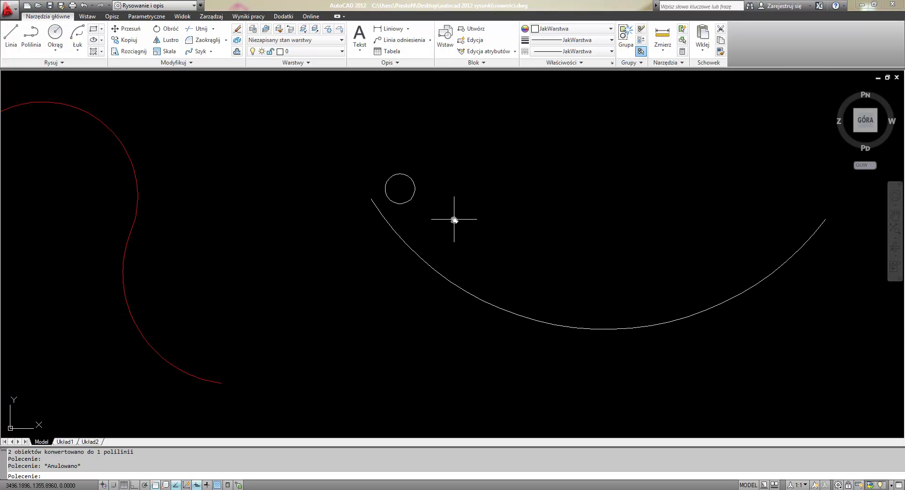
pyautogui.click(201, 53)
pyautogui.click(210, 52)
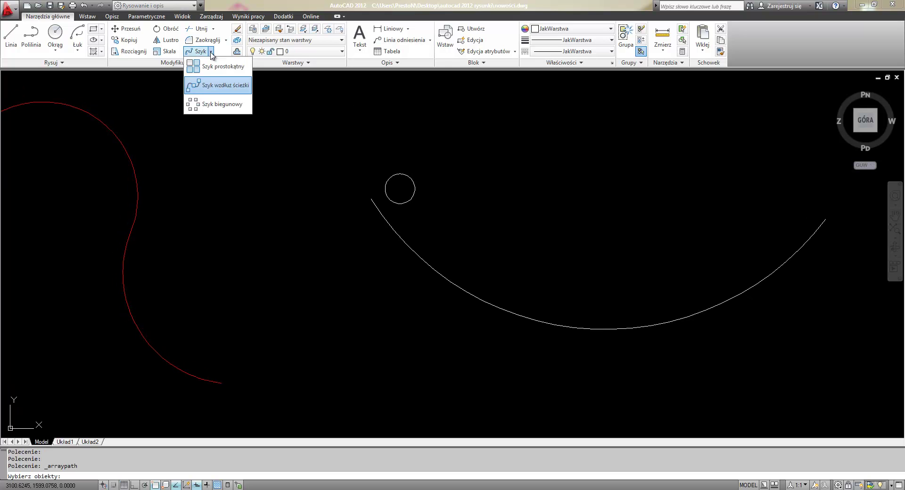
pyautogui.click(237, 93)
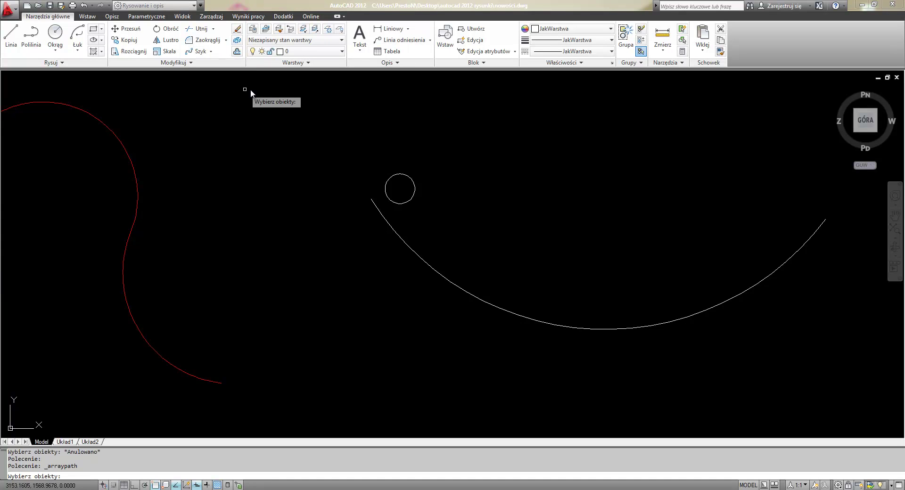
pyautogui.click(381, 163)
pyautogui.click(431, 214)
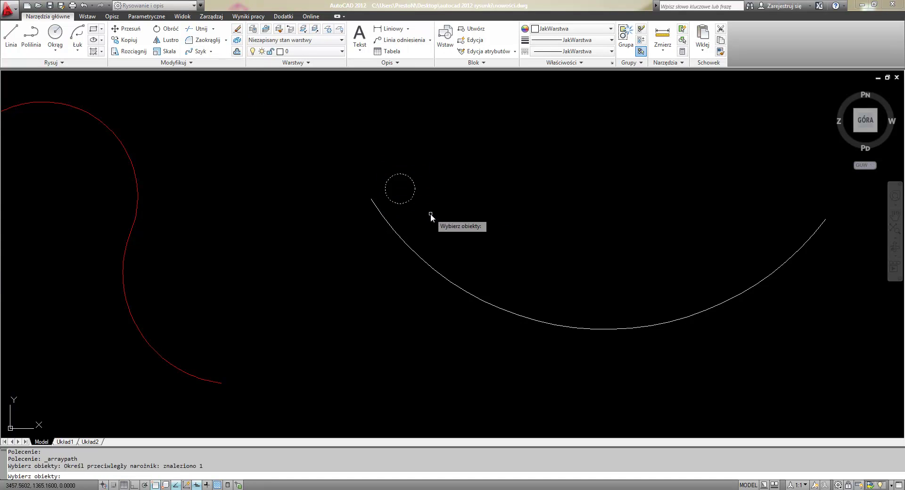
pyautogui.press('Return')
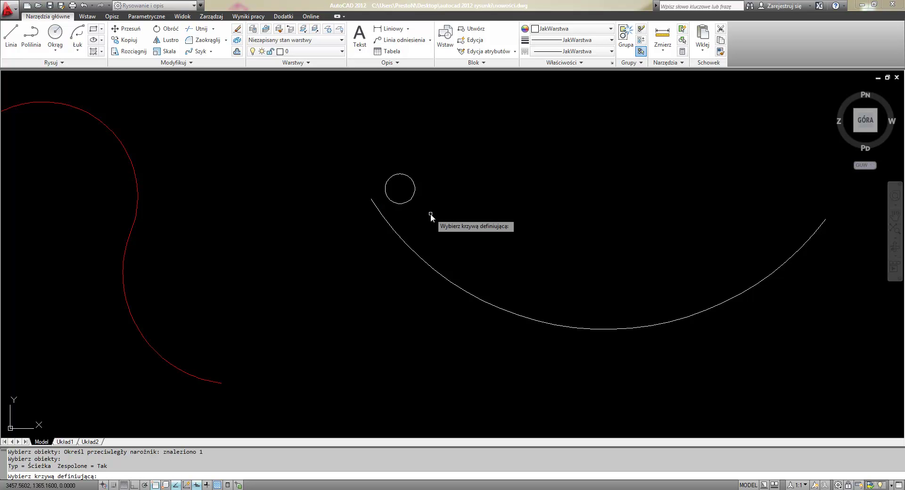
# Use the white arc as the path with 12 evenly divided circles
pyautogui.click(372, 201)
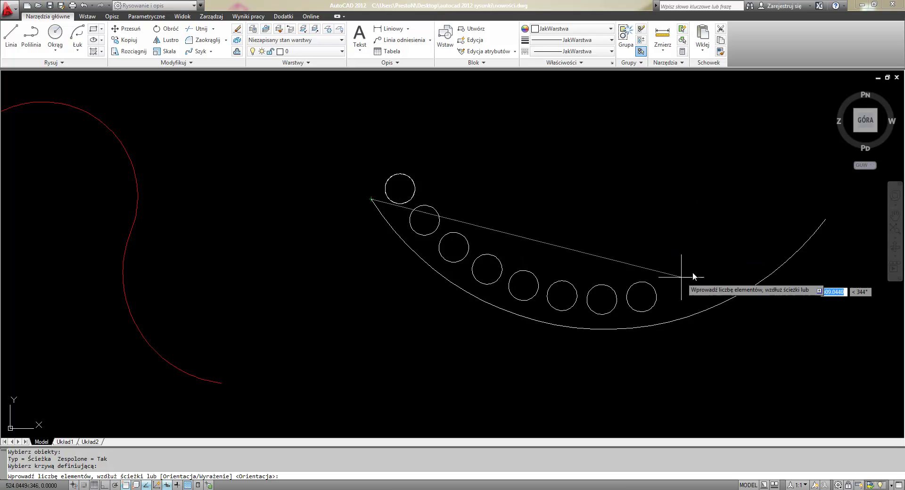
pyautogui.click(794, 178)
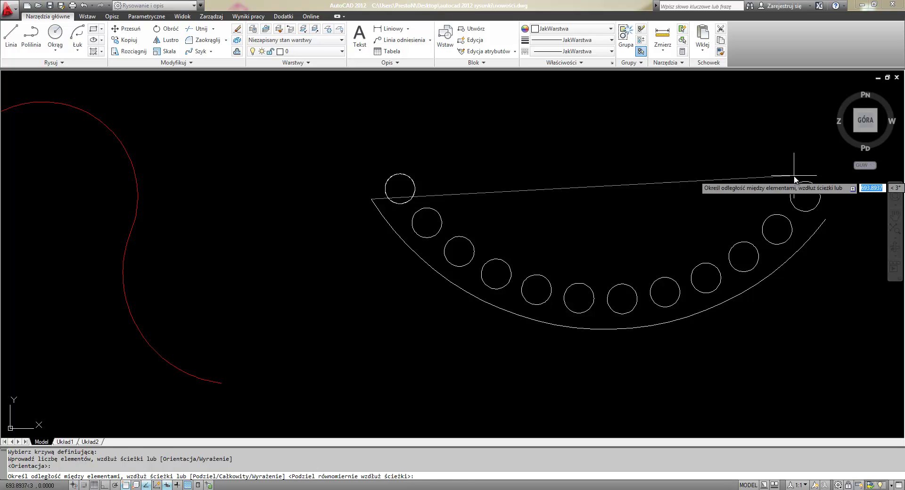
pyautogui.press('Return')
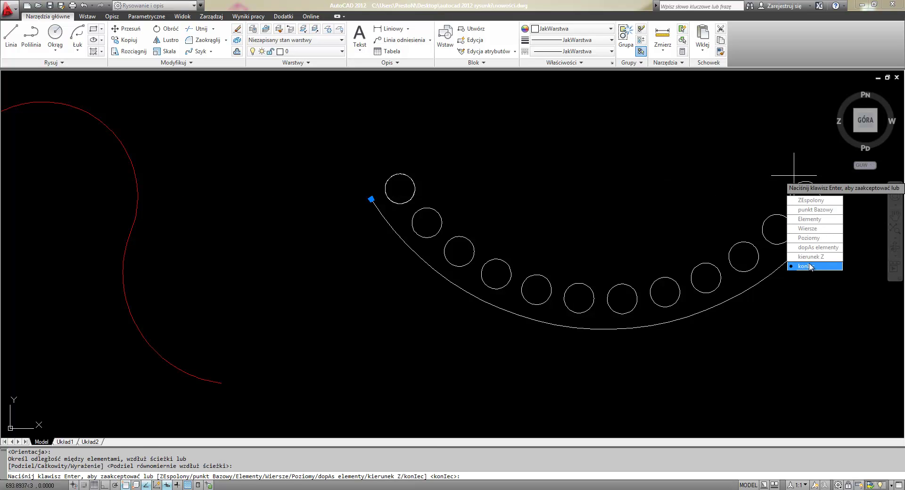
pyautogui.click(809, 265)
# Copy the small rectangle using its lower-right corner as the base point
pyautogui.moveTo(732, 194); pyautogui.dragTo(538, 170, button='middle')
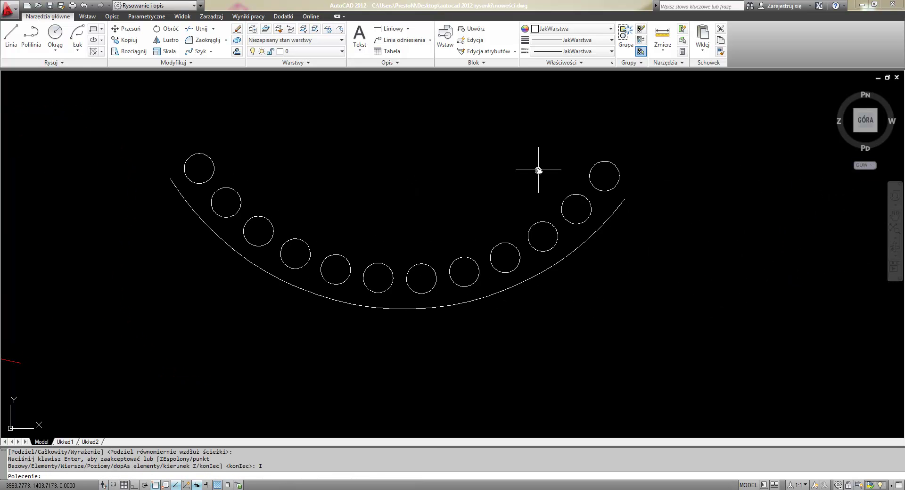
pyautogui.scroll(-2, 538, 171)
pyautogui.scroll(-2, 542, 182)
pyautogui.moveTo(621, 190); pyautogui.dragTo(471, 198, button='middle')
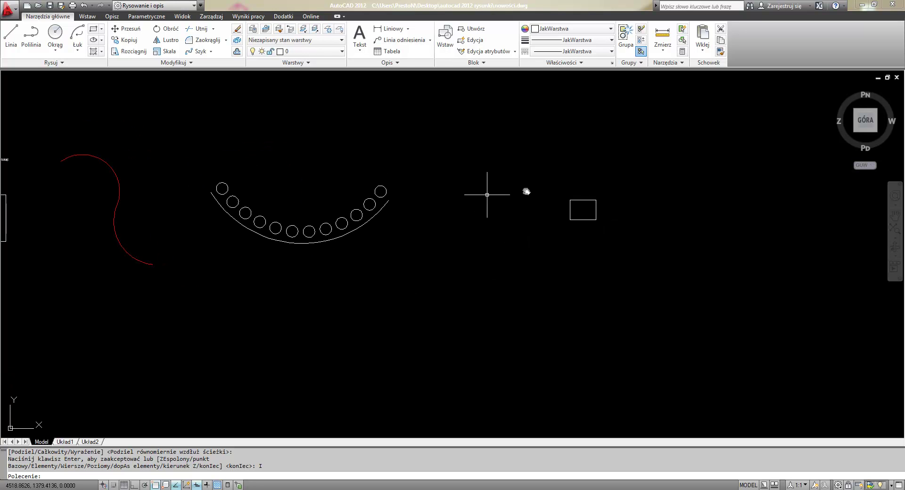
pyautogui.scroll(3, 549, 202)
pyautogui.moveTo(550, 200); pyautogui.dragTo(426, 176, button='middle')
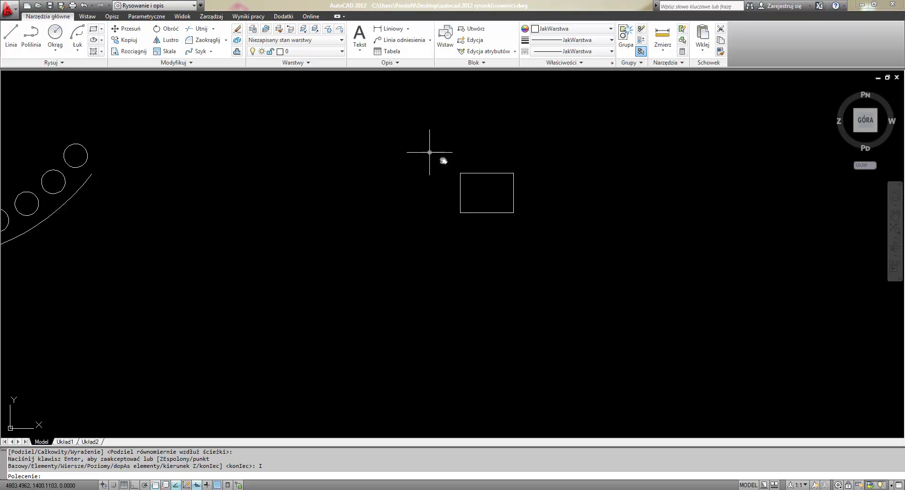
pyautogui.click(472, 174)
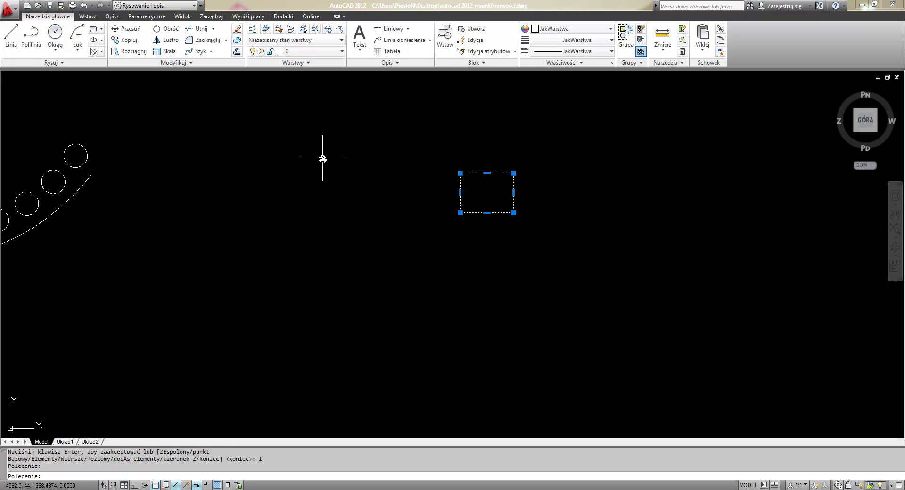
pyautogui.click(126, 40)
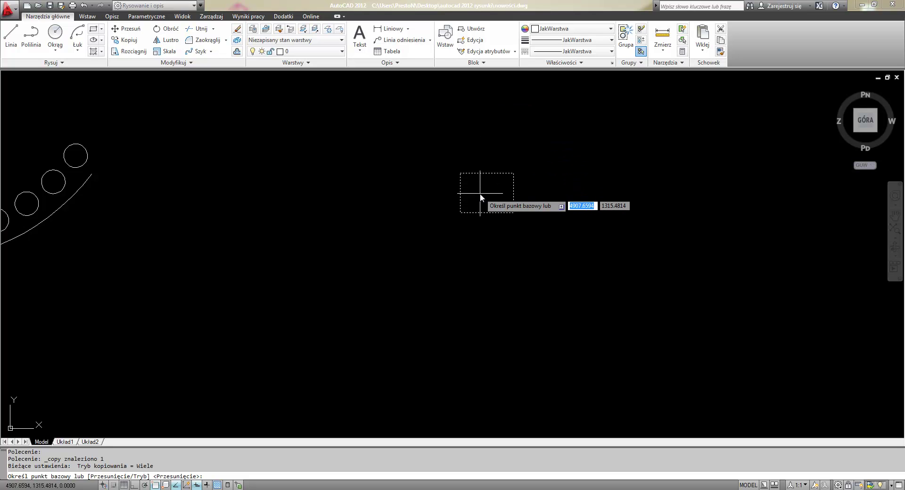
pyautogui.click(510, 212)
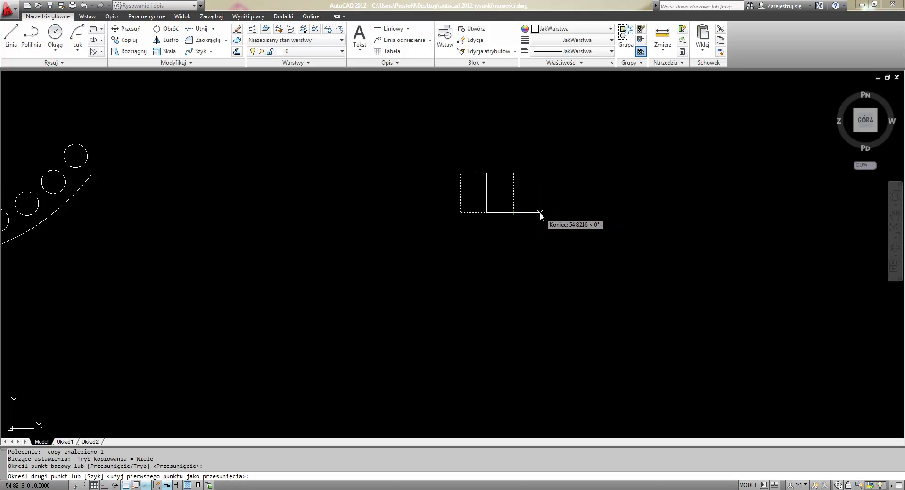
# Use the copy's Szyk option to place 10 rectangles in a horizontal row with Ortho on
pyautogui.rightClick(541, 215)
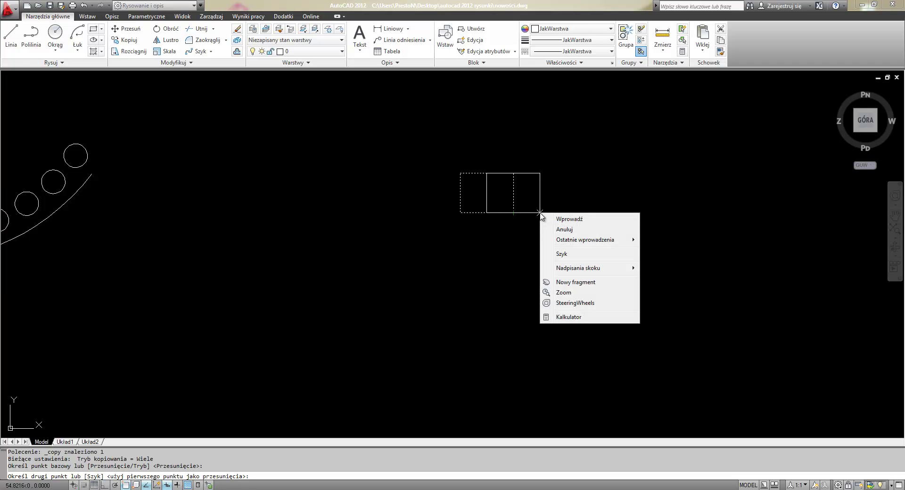
pyautogui.click(577, 254)
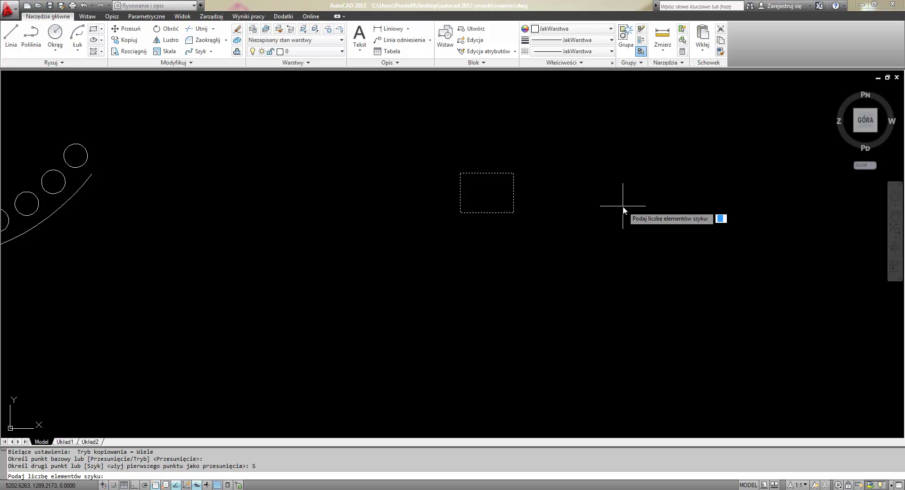
pyautogui.write('1')
pyautogui.press('Return')
pyautogui.scroll(-2, 624, 207)
pyautogui.moveTo(620, 208); pyautogui.dragTo(394, 202, button='middle')
pyautogui.scroll(-2, 395, 221)
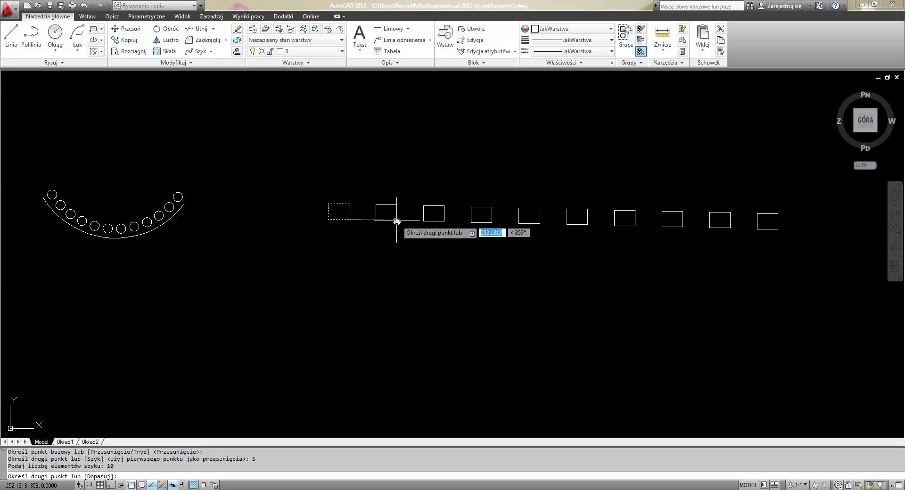
pyautogui.scroll(1, 397, 221)
pyautogui.scroll(-2, 397, 219)
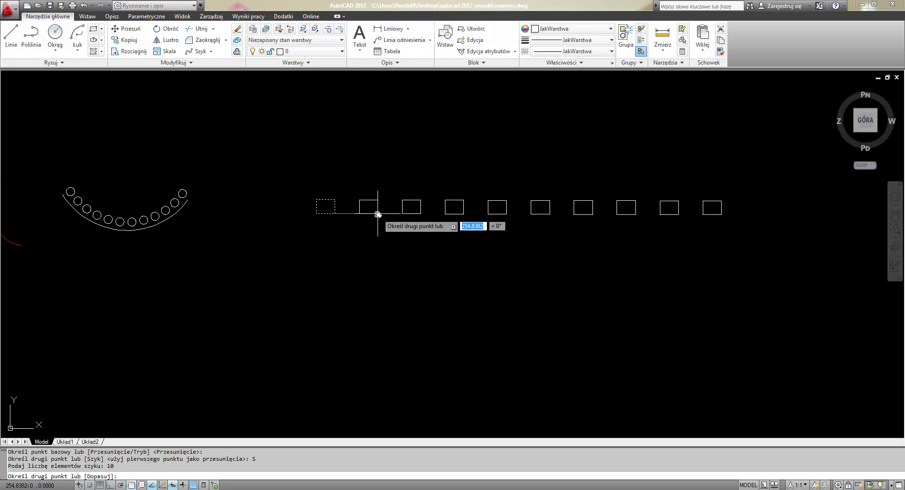
pyautogui.press('F8')
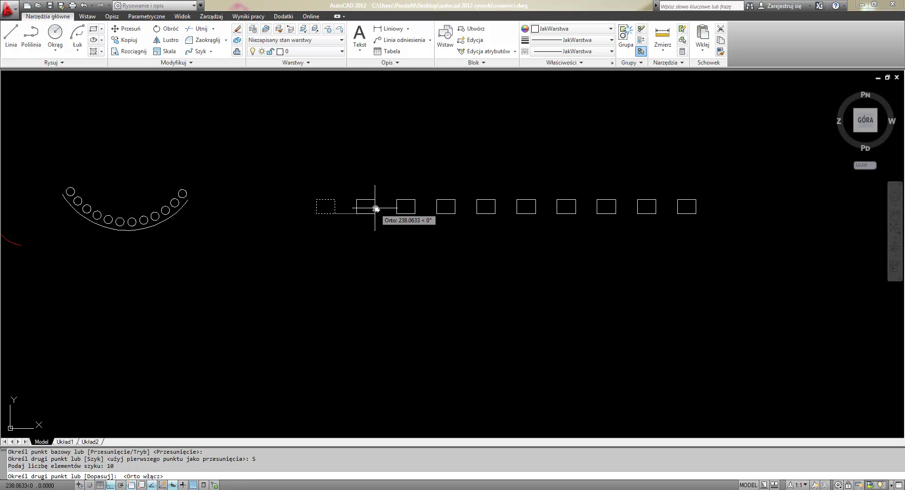
pyautogui.click(382, 208)
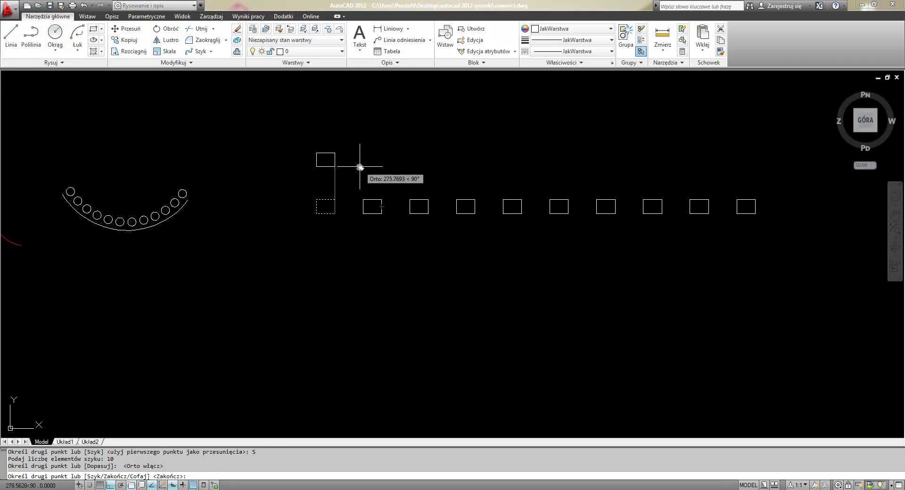
pyautogui.press('Escape')
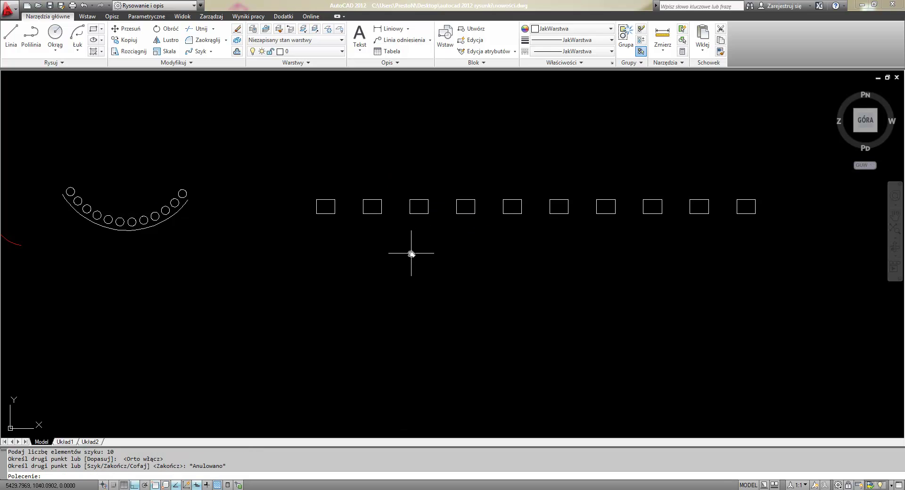